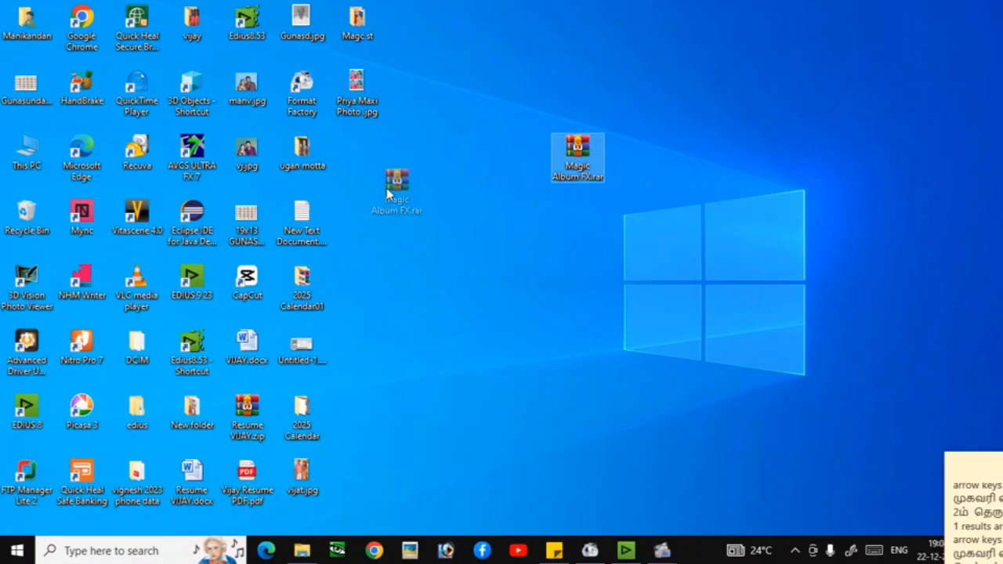
# Extract Magic Album FX.rar to the desktop using the archive password, and open the extracted Magic Album FX folder.
pyautogui.moveTo(387, 192); pyautogui.dragTo(388, 193)
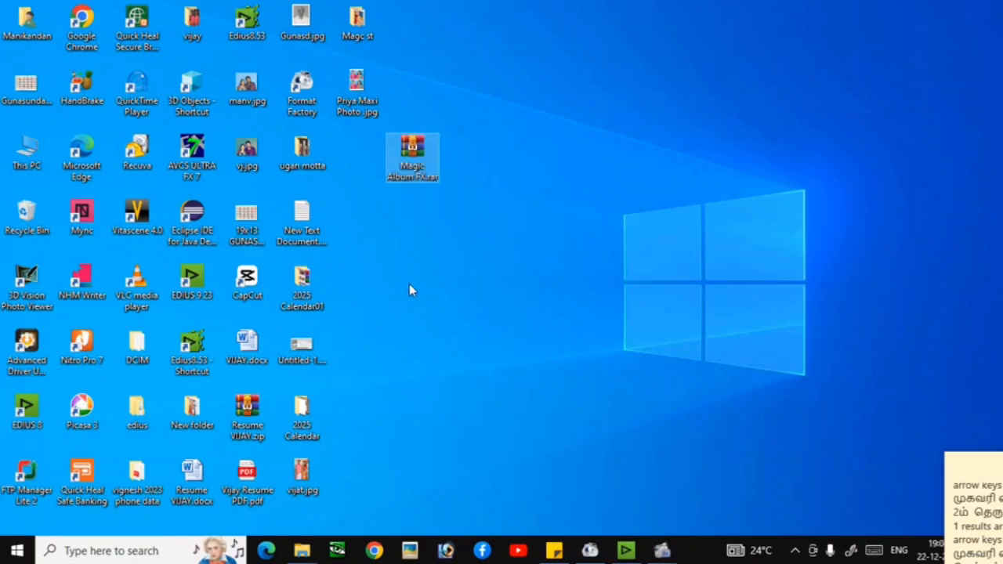
pyautogui.moveTo(462, 182); pyautogui.dragTo(463, 185)
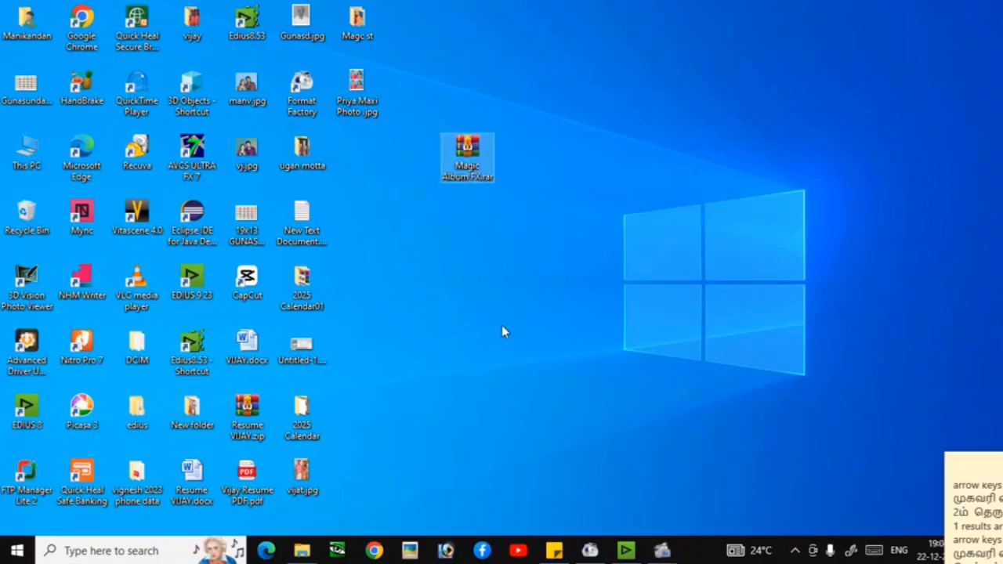
pyautogui.rightClick(455, 162)
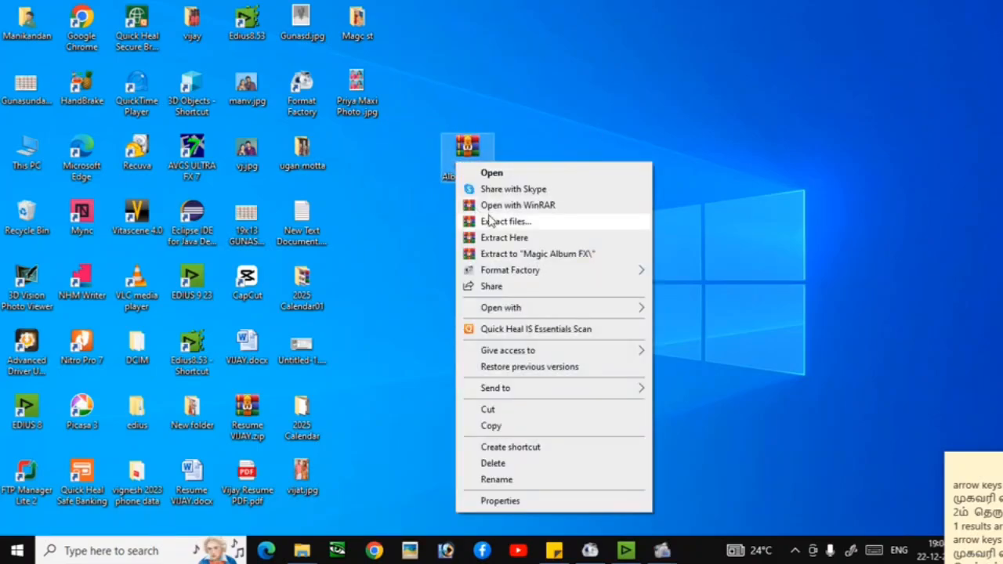
pyautogui.click(392, 219)
pyautogui.rightClick(465, 157)
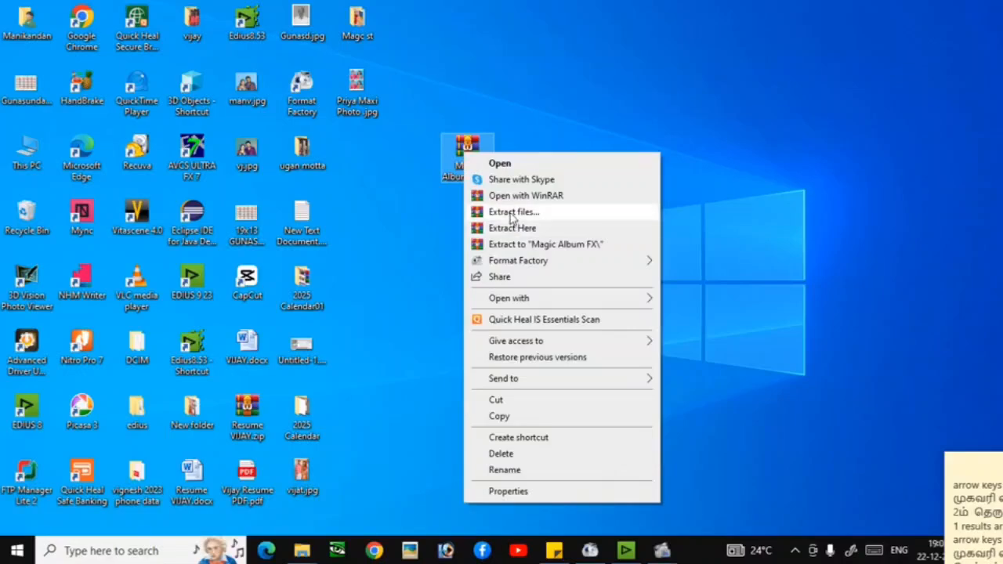
pyautogui.click(511, 211)
pyautogui.click(541, 443)
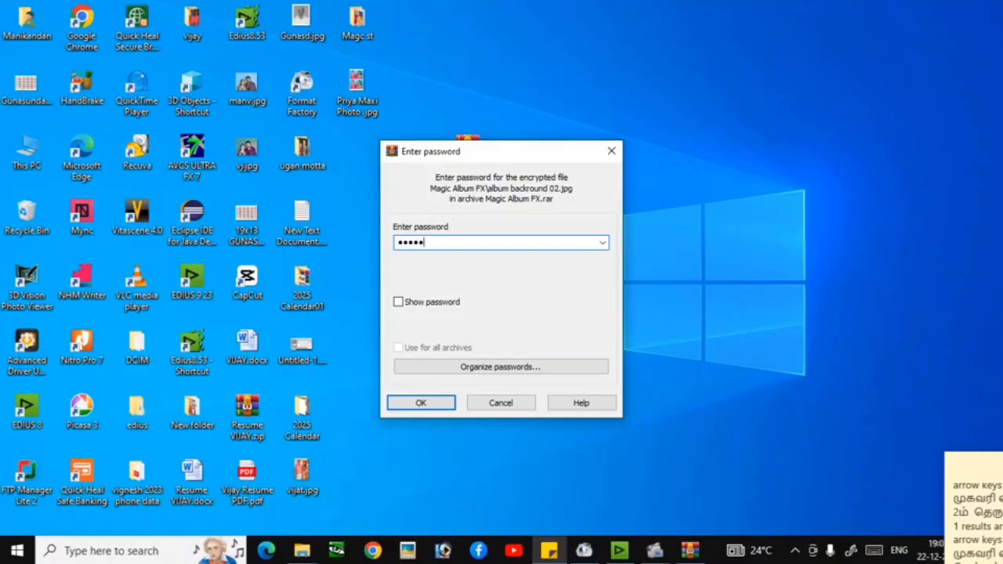
pyautogui.press('Return')
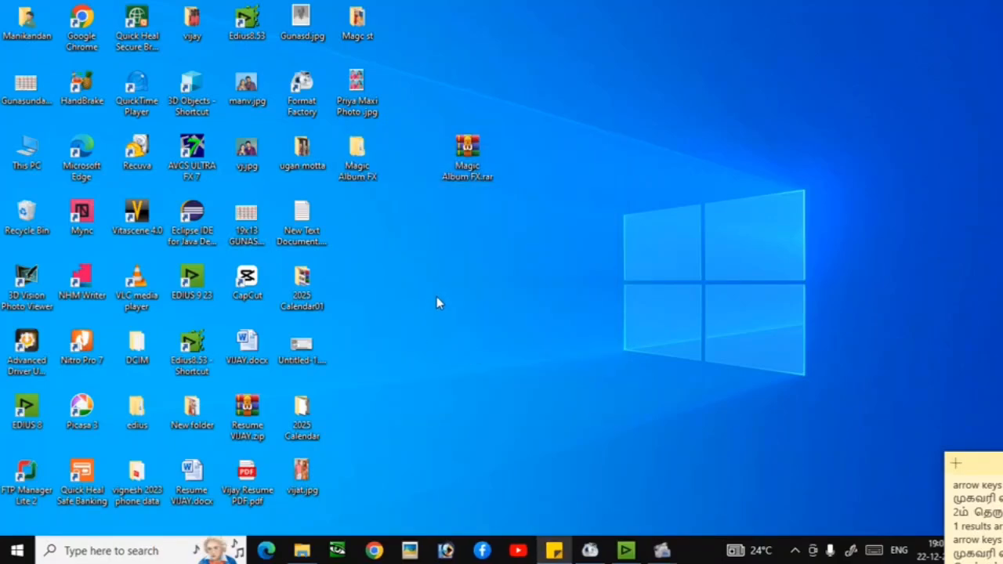
pyautogui.doubleClick(342, 169)
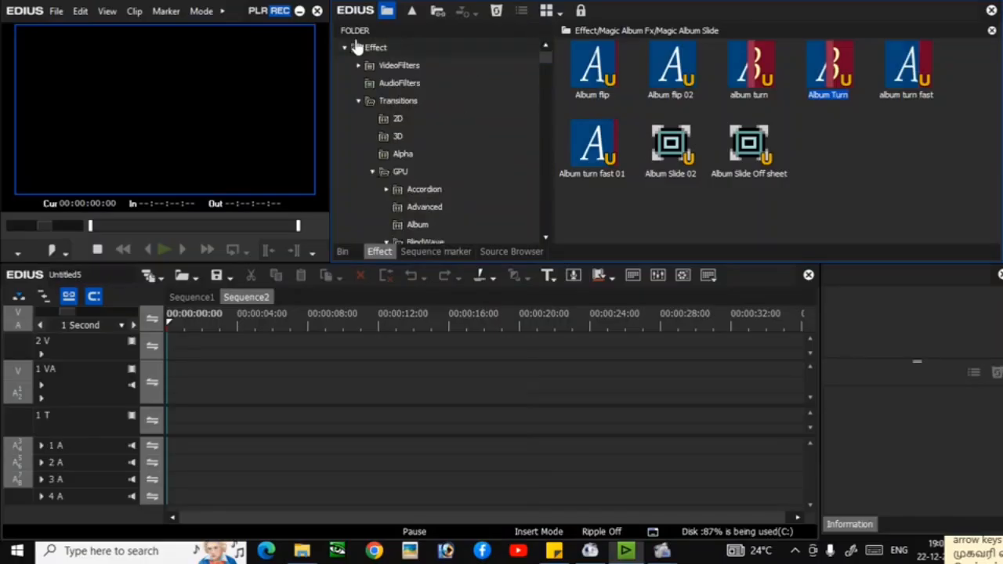
# Switch to EDIUS and import Magic Album Fx.tpd from the desktop's nested Magic Album FX folder into the root Effect folder.
pyautogui.click(359, 48)
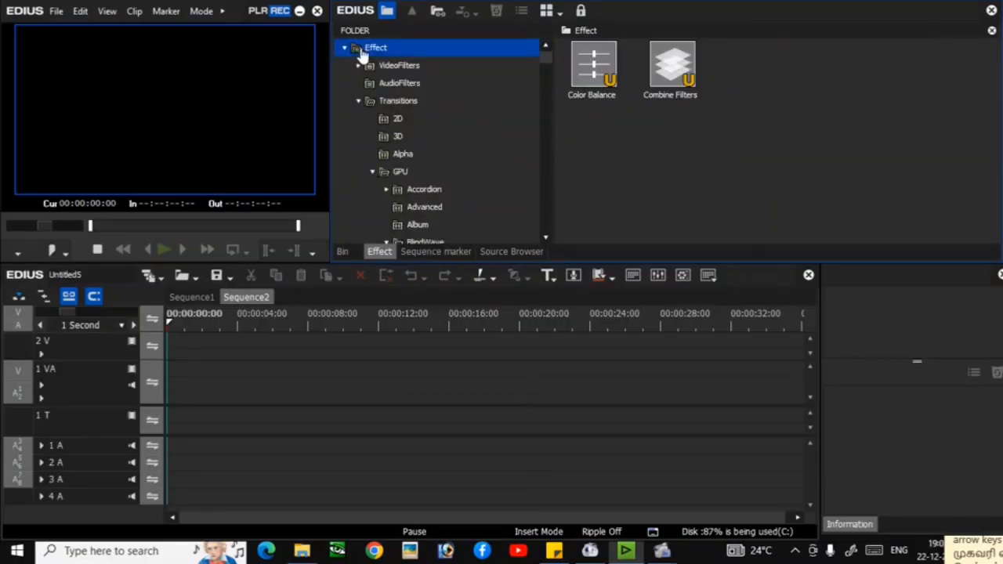
pyautogui.rightClick(404, 47)
pyautogui.click(466, 217)
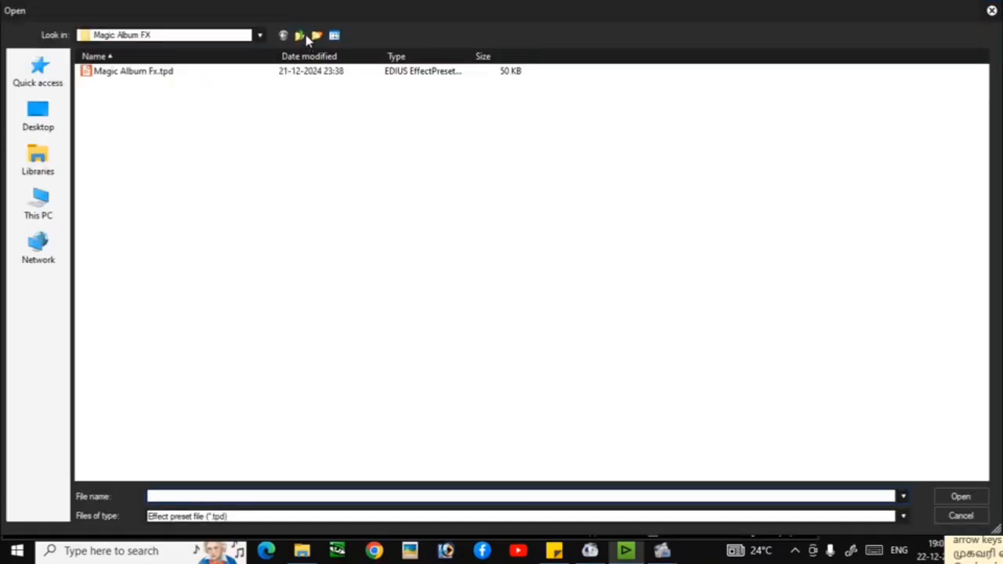
pyautogui.click(55, 114)
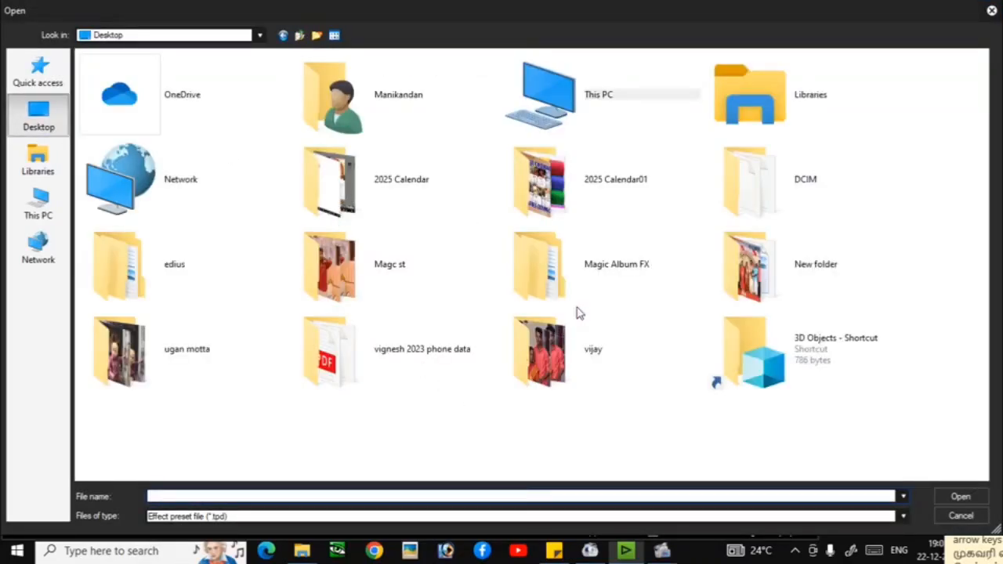
pyautogui.doubleClick(593, 274)
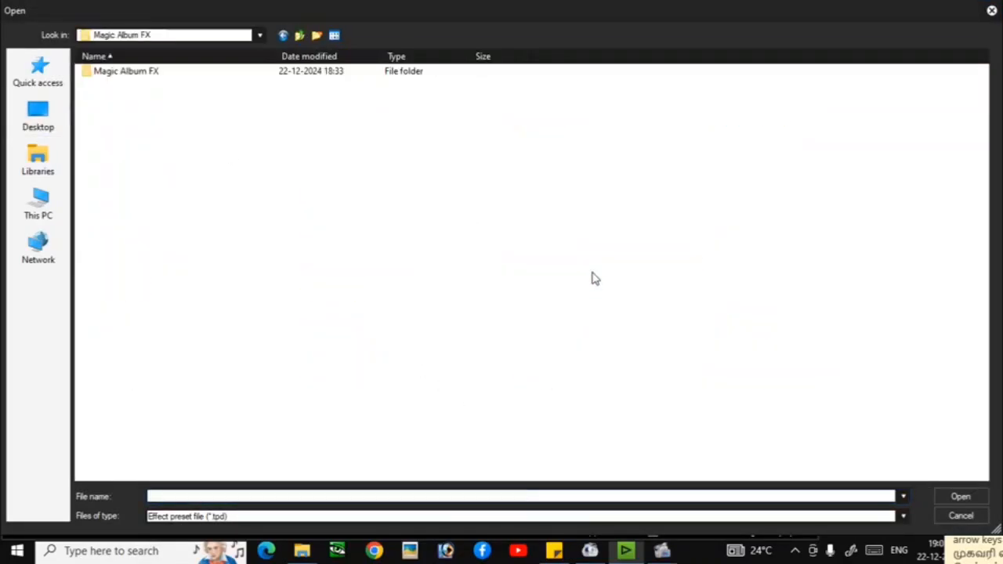
pyautogui.doubleClick(126, 77)
pyautogui.click(122, 120)
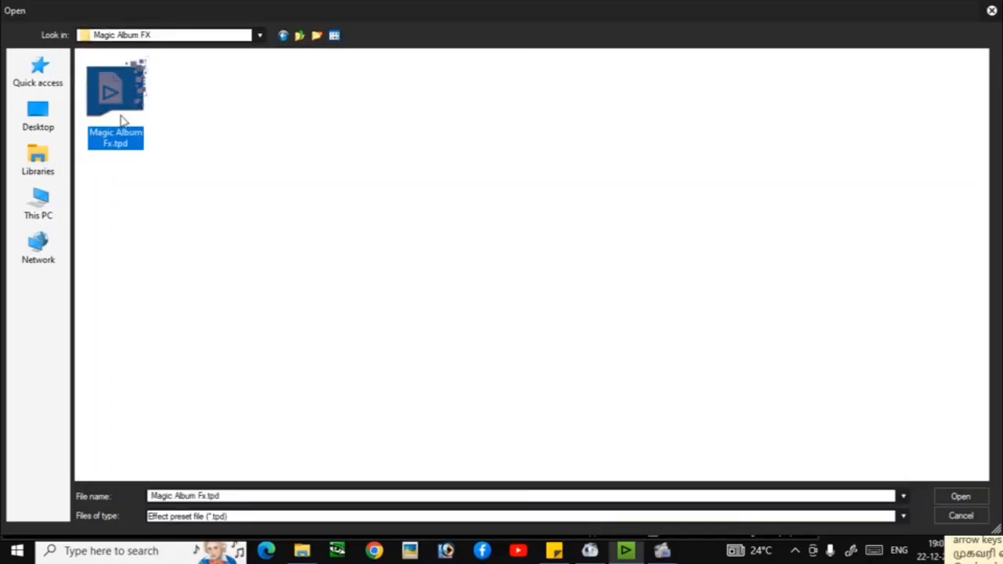
pyautogui.click(951, 496)
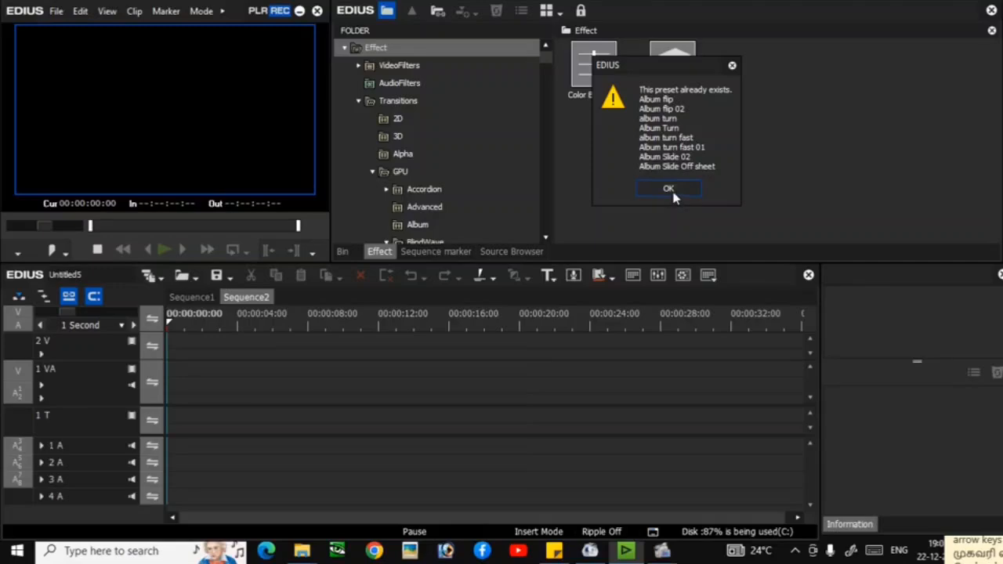
pyautogui.click(668, 189)
# Display the Magic Album Slide presets under Magic Album Fx, and switch to Sequence1 with its whole timeline fitted.
pyautogui.moveTo(545, 69); pyautogui.dragTo(558, 251)
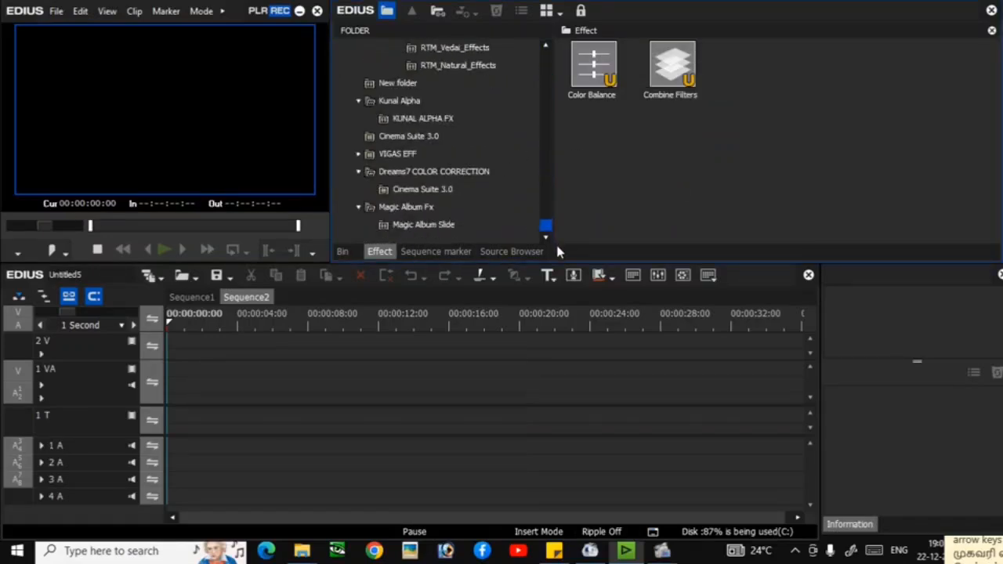
pyautogui.click(435, 225)
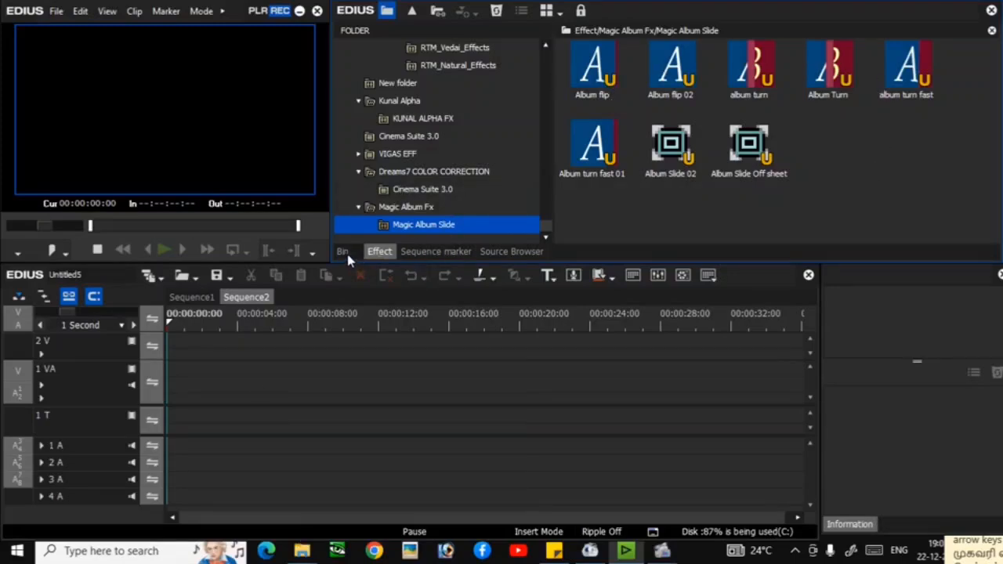
pyautogui.click(191, 297)
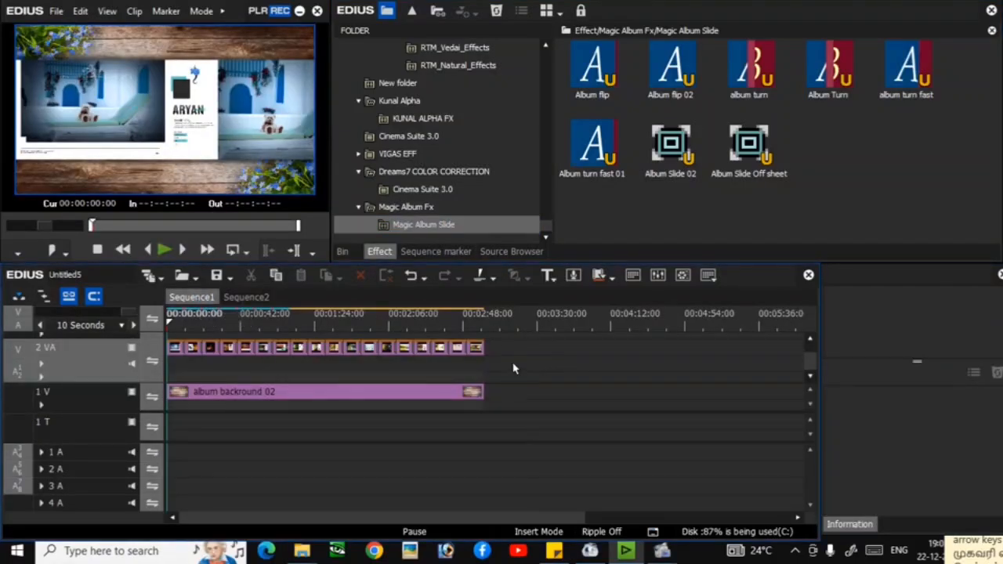
pyautogui.moveTo(514, 369); pyautogui.dragTo(215, 366)
pyautogui.hotkey('ctrl', '0')
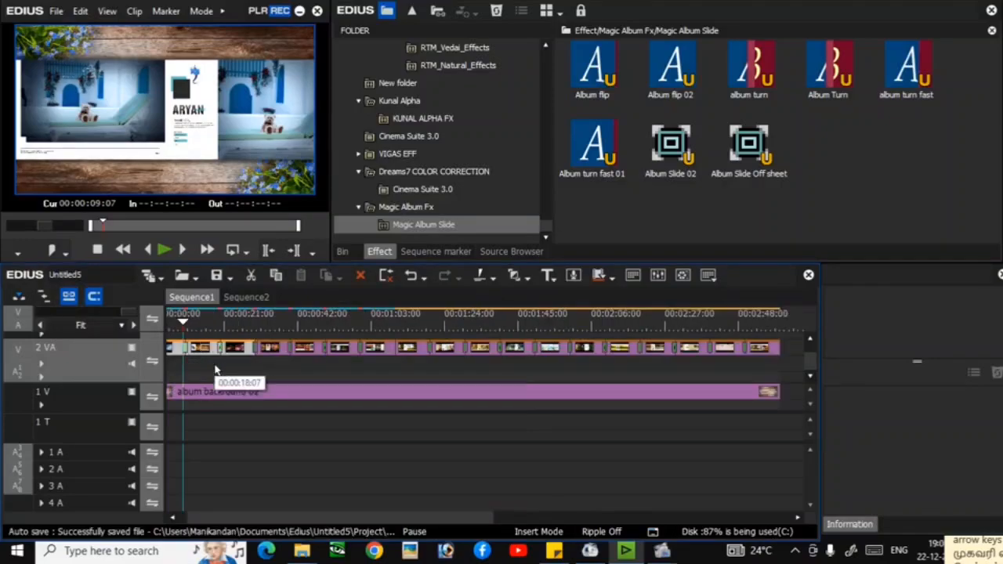
pyautogui.click(298, 466)
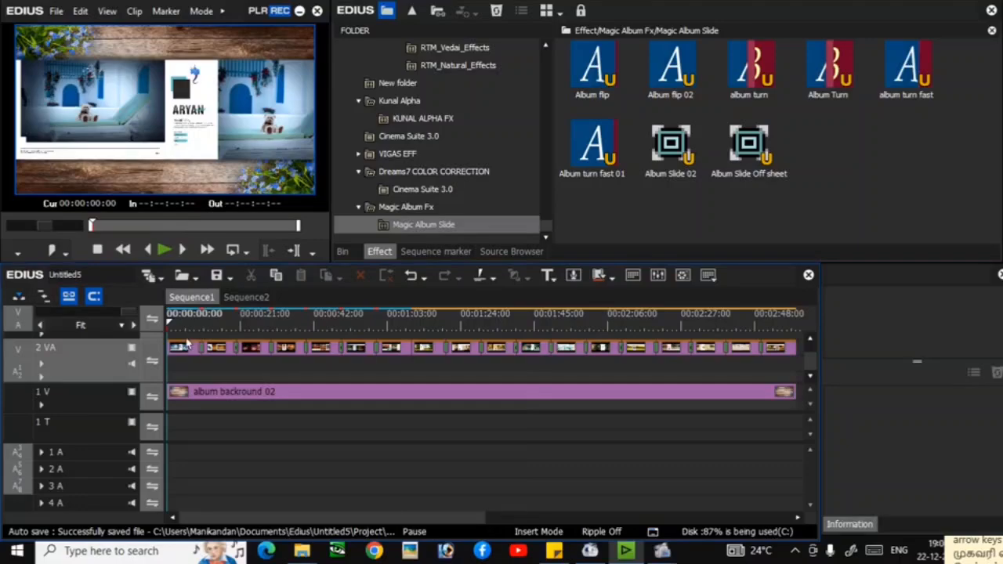
# Apply Album Slide 02 to the first five clips on track 2 VA and Album flip 02 to the transition after clip 1 (3).
pyautogui.moveTo(186, 343); pyautogui.dragTo(321, 368)
pyautogui.moveTo(671, 148); pyautogui.dragTo(229, 355)
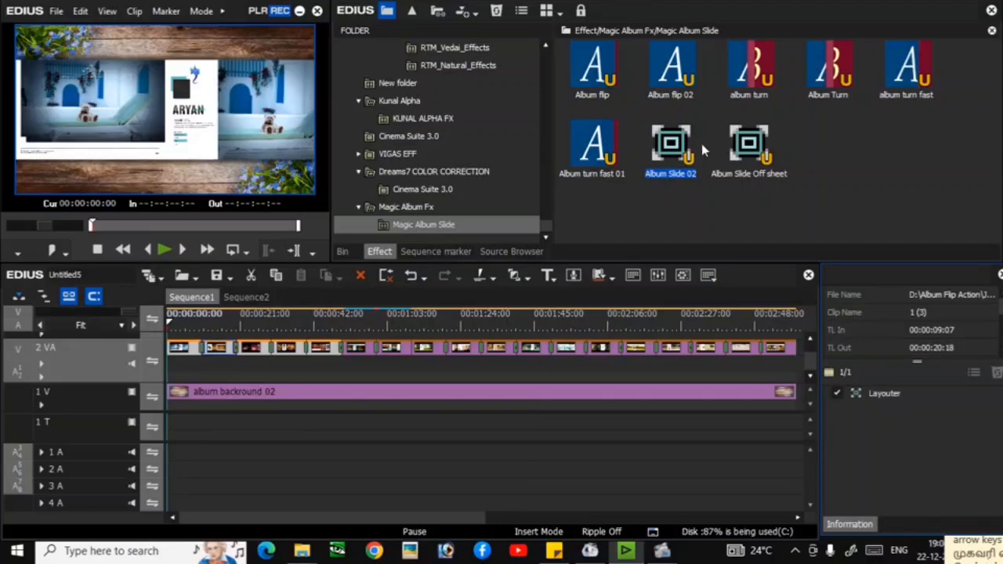
pyautogui.moveTo(690, 94); pyautogui.dragTo(653, 127)
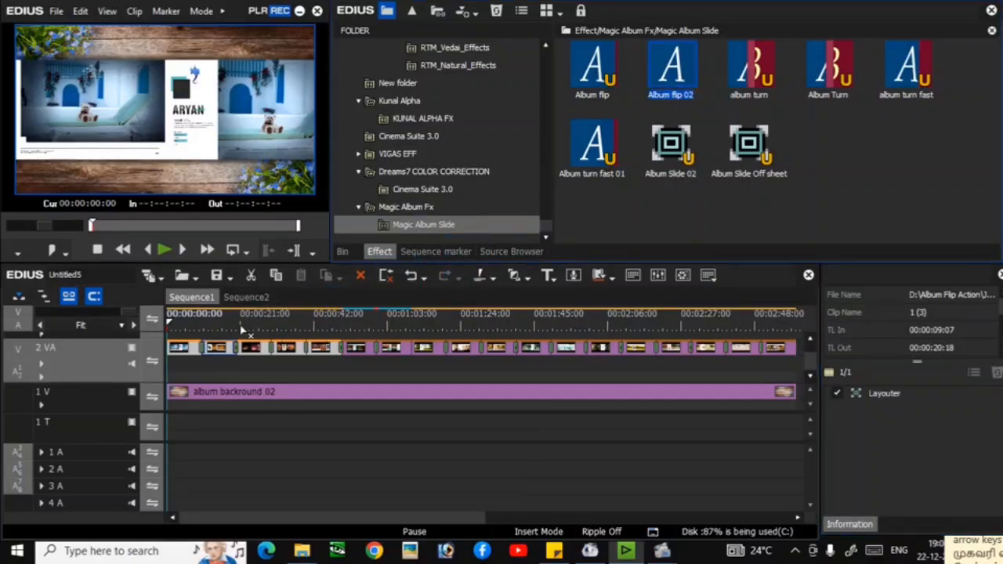
pyautogui.moveTo(241, 357); pyautogui.dragTo(243, 358)
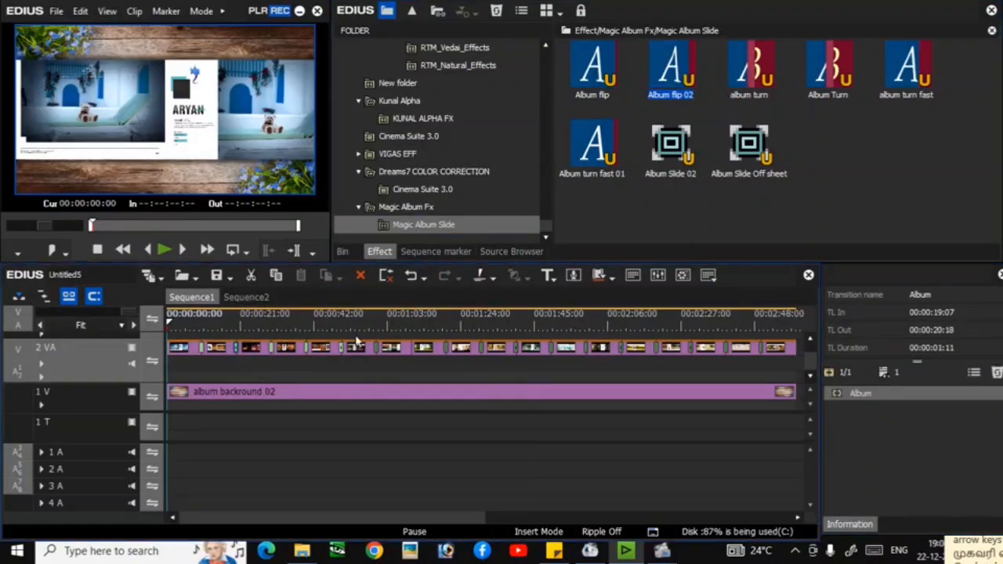
# Apply Album Slide Off sheet to the next seven clips on 2 VA and Album turn fast 01 to the transition before clip 1 (10).
pyautogui.moveTo(356, 338); pyautogui.dragTo(568, 375)
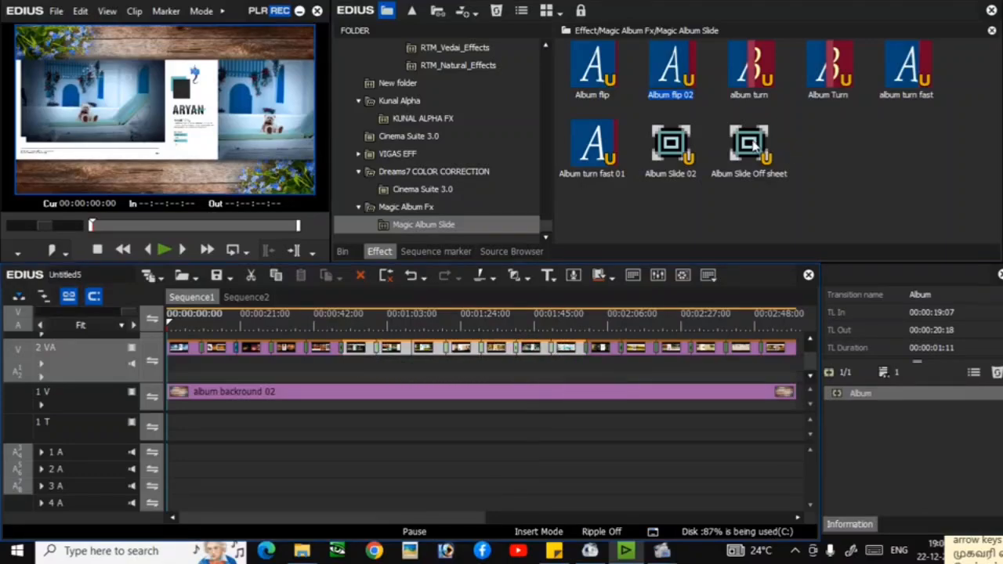
pyautogui.moveTo(751, 143); pyautogui.dragTo(445, 350)
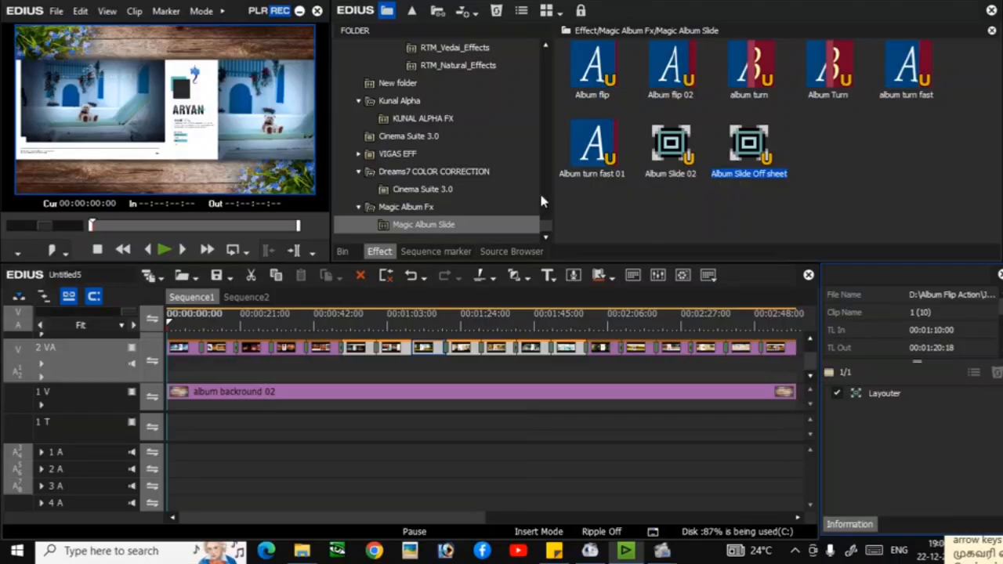
pyautogui.moveTo(600, 157); pyautogui.dragTo(575, 237)
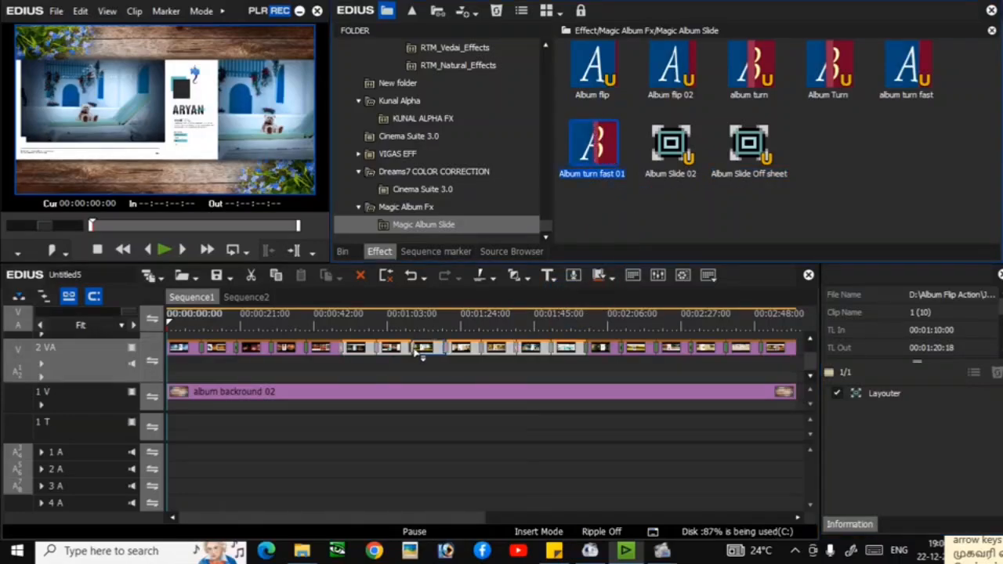
pyautogui.click(423, 352)
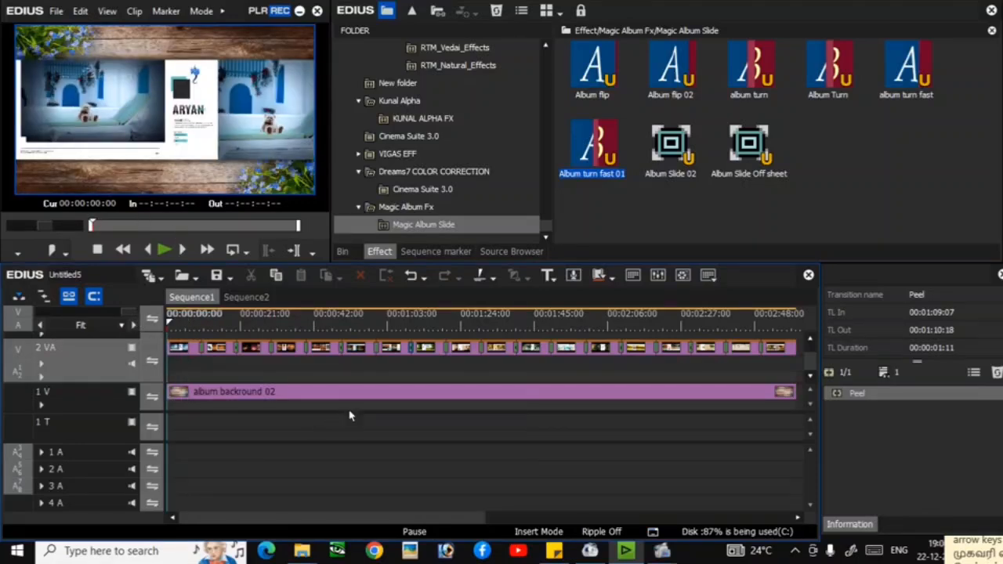
# Play Sequence1 full screen to review the applied album effects, and stop playback just before clip 1 (10).
pyautogui.press('F11')
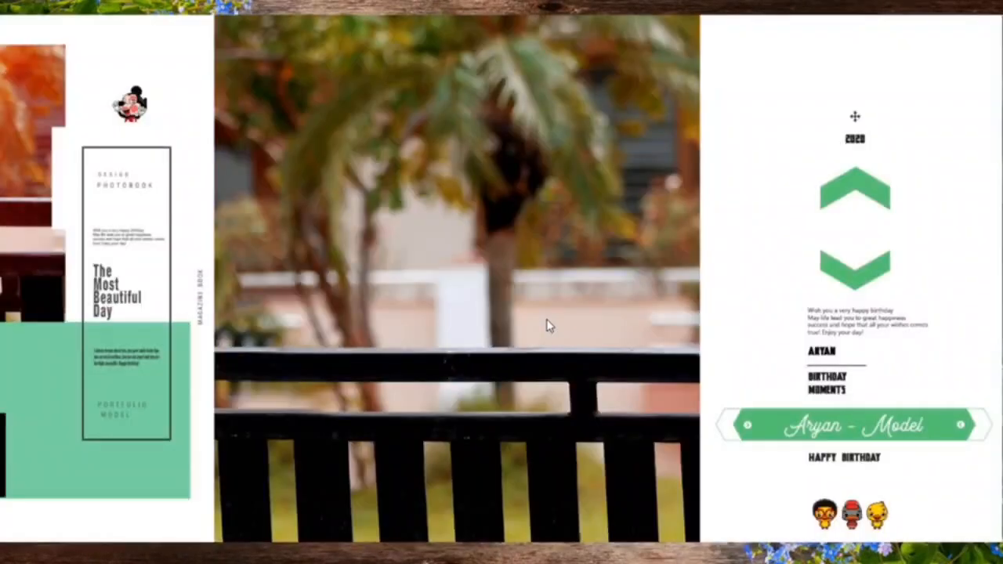
pyautogui.press('Escape')
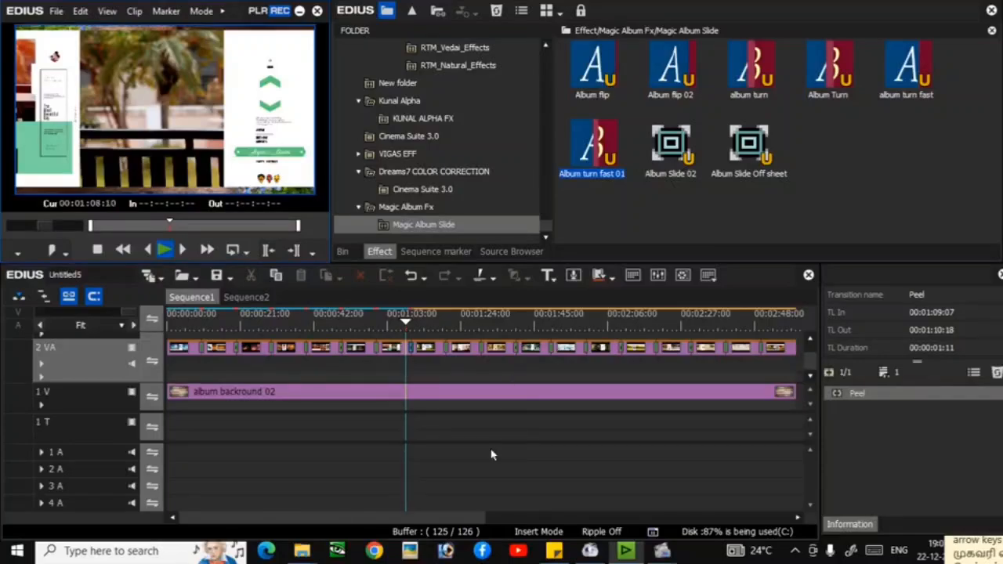
pyautogui.press('space')
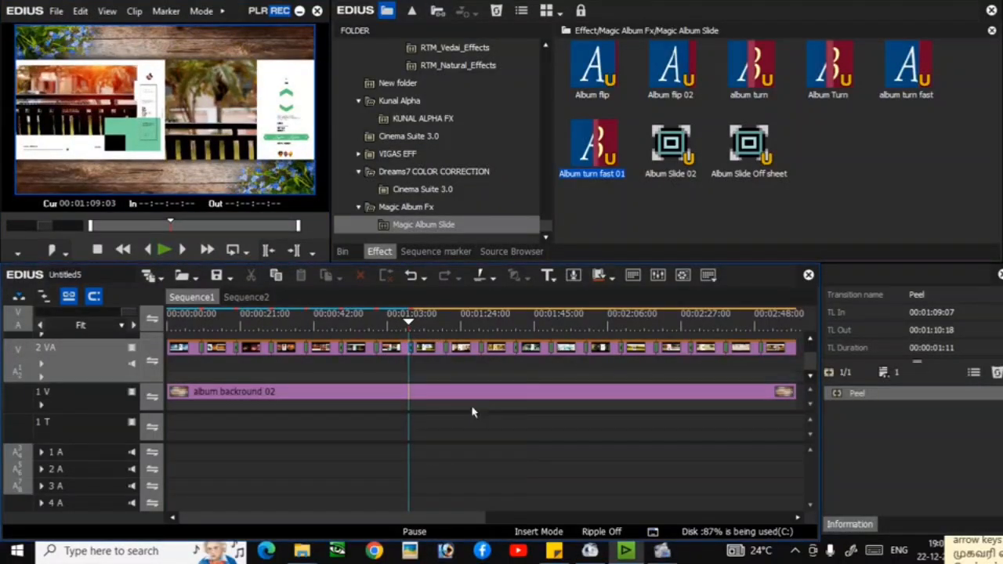
# Replay the page-turn transition leading into clip 1 (9) to inspect its motion up close.
pyautogui.scroll(4, 432, 441)
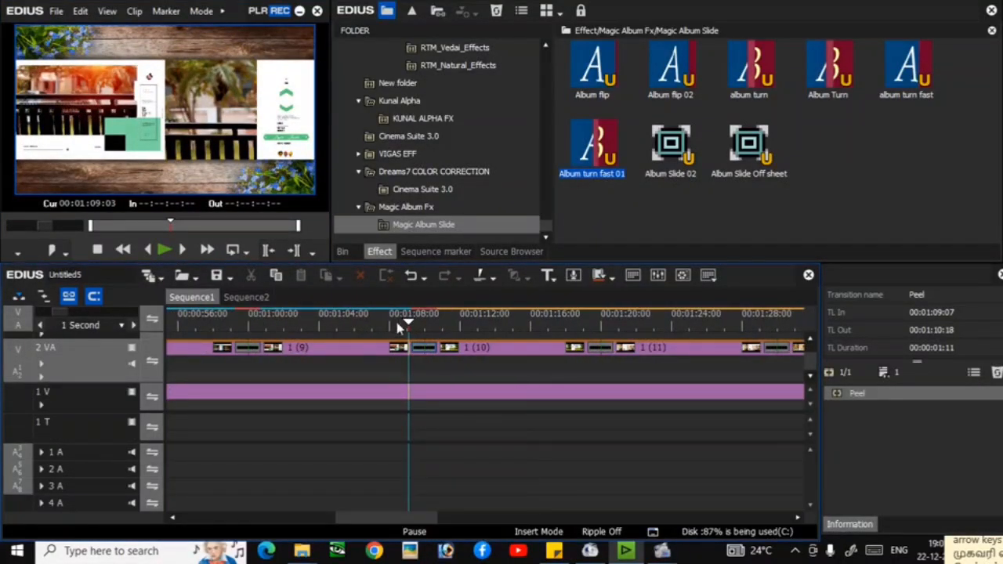
pyautogui.click(359, 329)
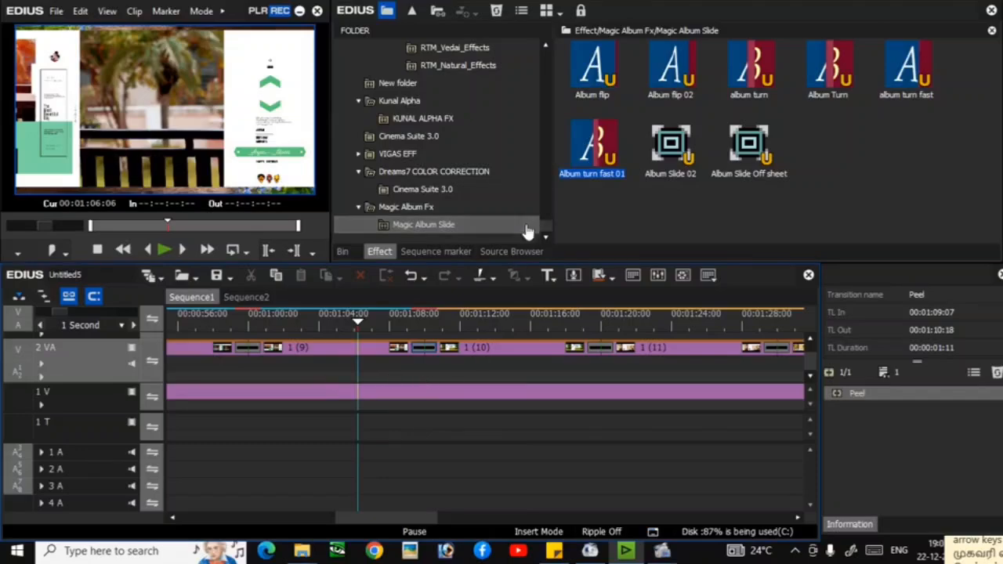
pyautogui.click(700, 210)
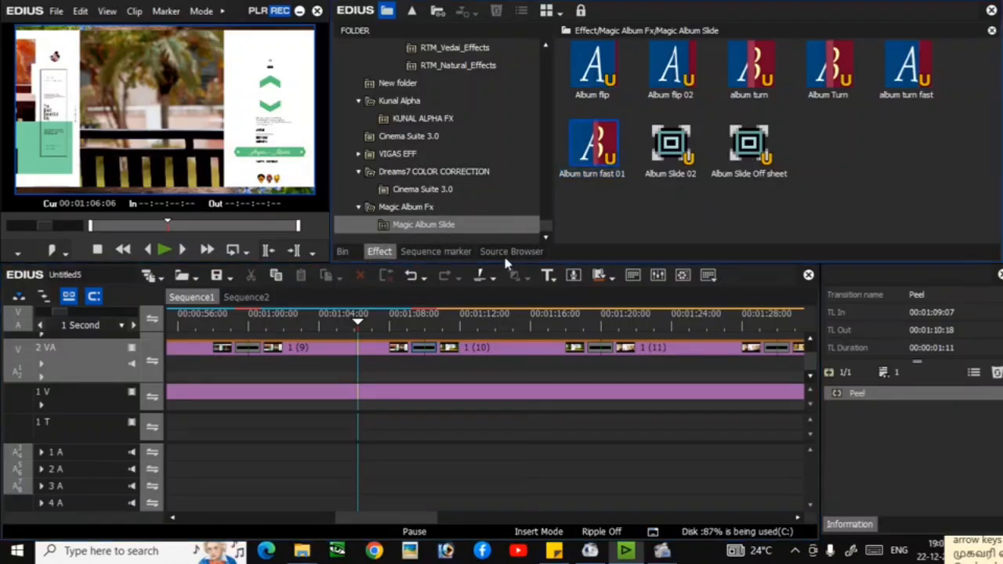
pyautogui.click(353, 326)
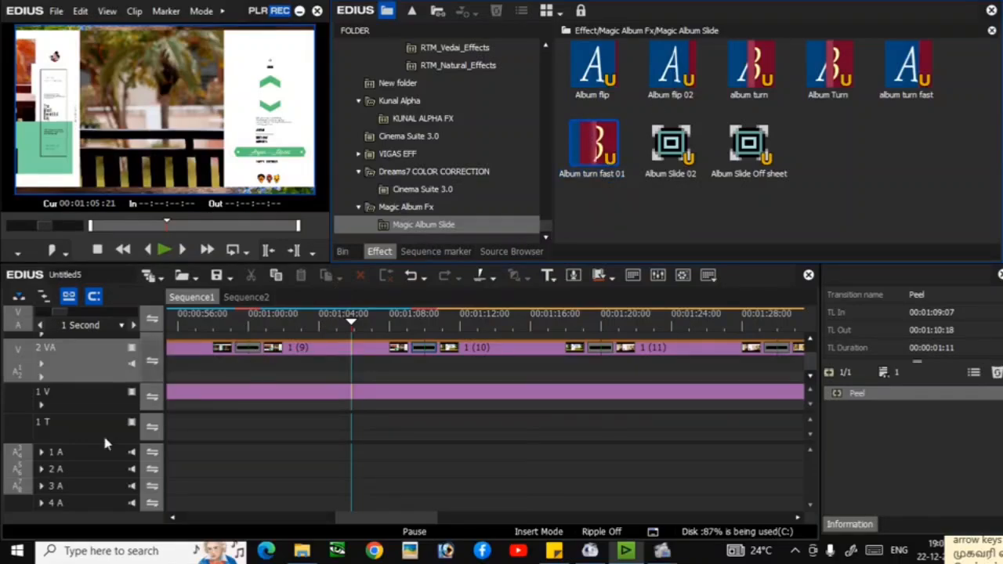
pyautogui.click(233, 330)
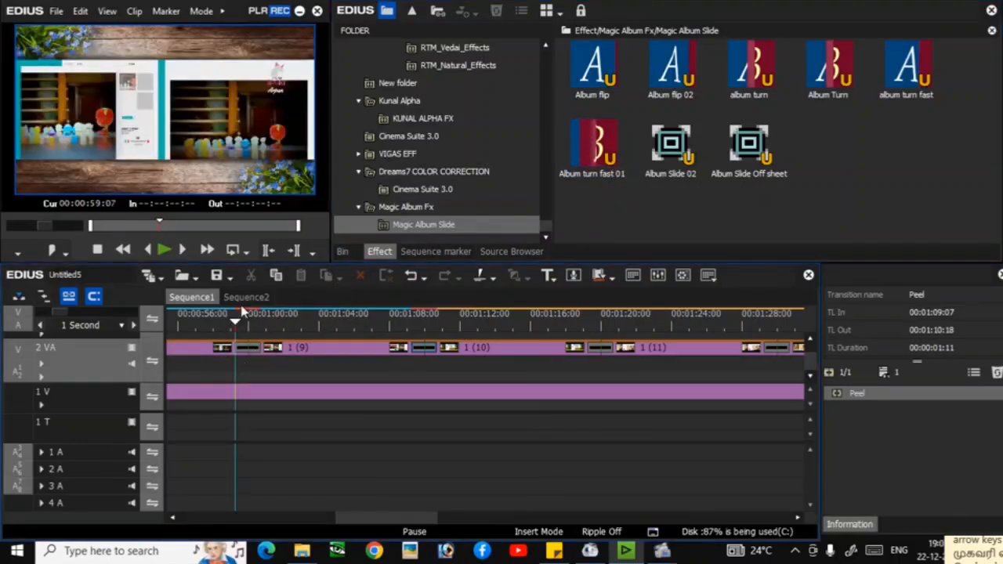
pyautogui.press('space')
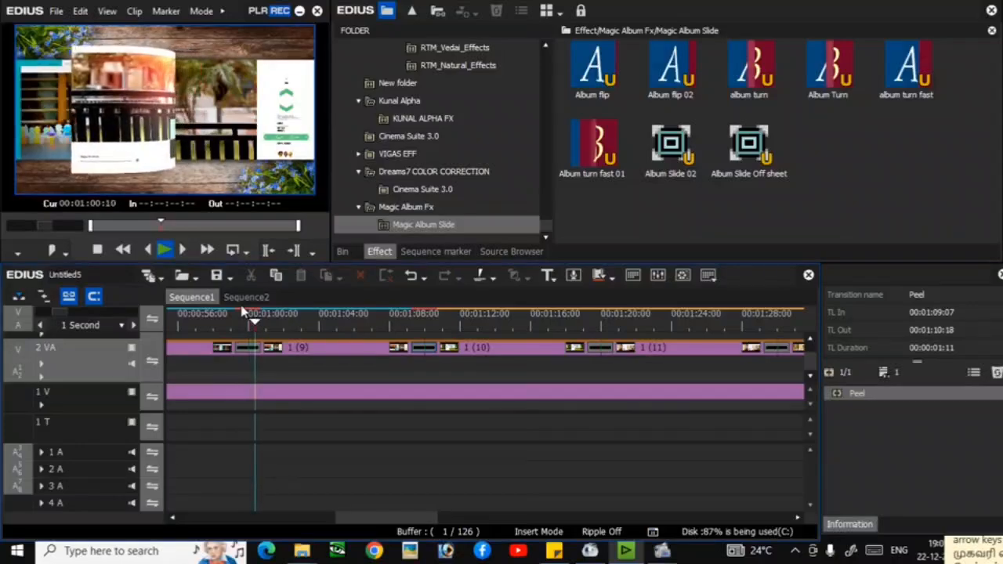
pyautogui.press('space')
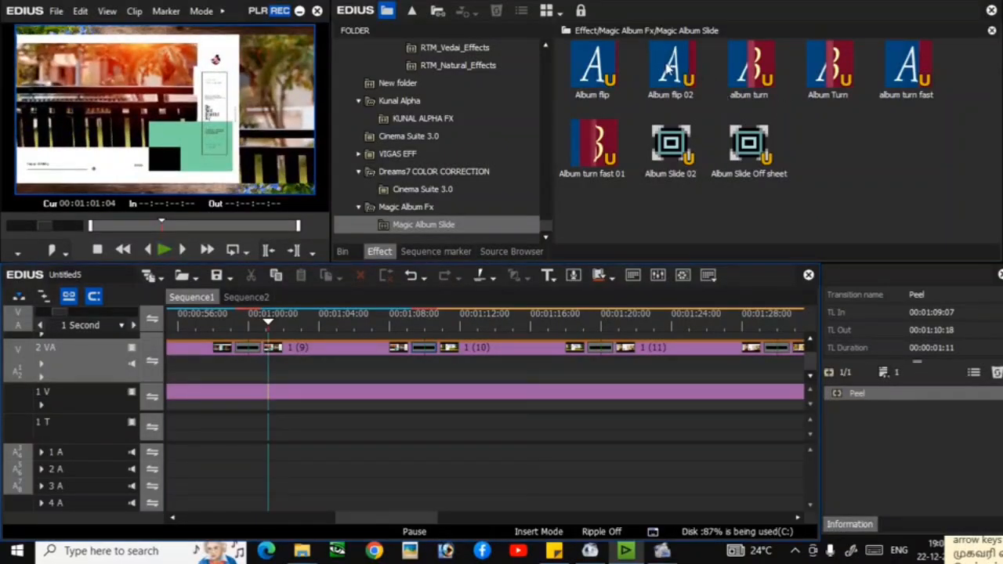
# Replace the transition between clips 1 (9) and 1 (10) on track 2 VA with Album flip 02 and preview it full screen.
pyautogui.moveTo(668, 69); pyautogui.dragTo(424, 301)
pyautogui.moveTo(430, 348); pyautogui.dragTo(429, 348)
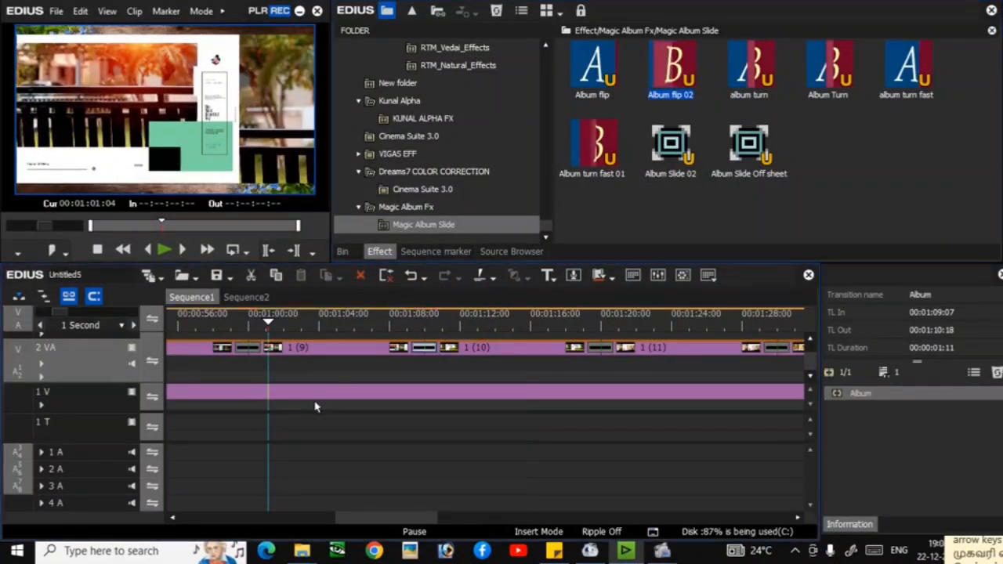
pyautogui.hotkey('ctrl', 'F11')
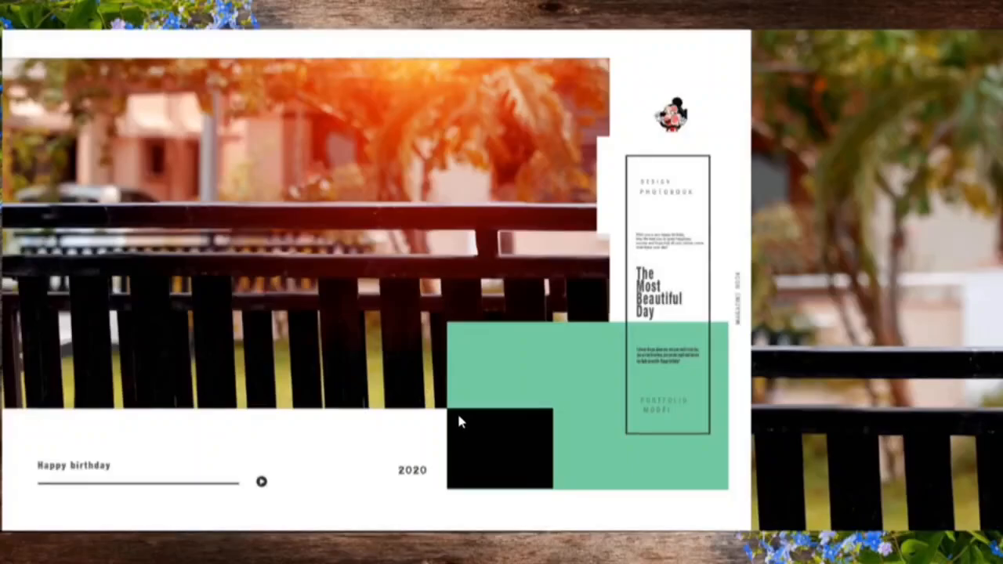
pyautogui.press('Escape')
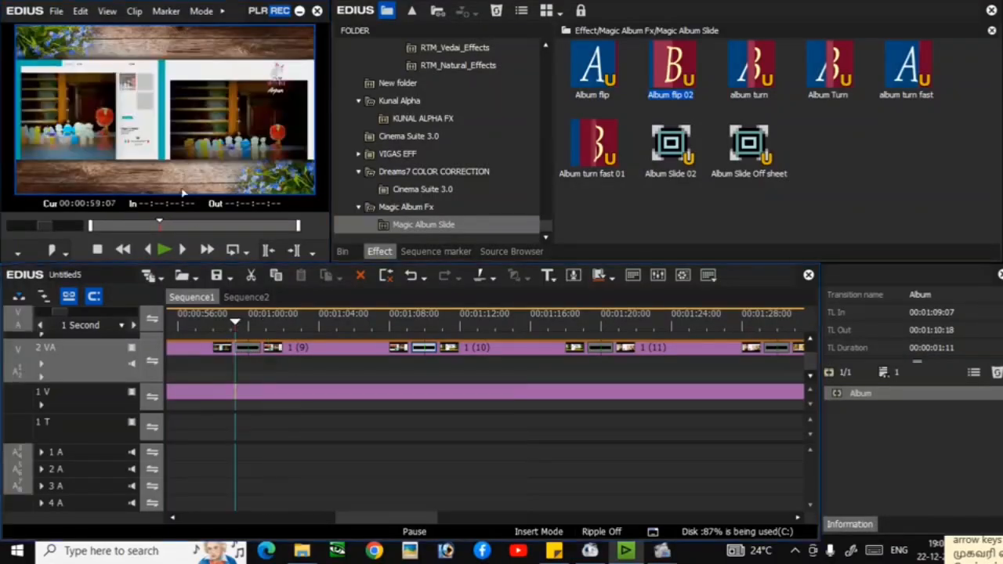
pyautogui.hotkey('ctrl', 'F11')
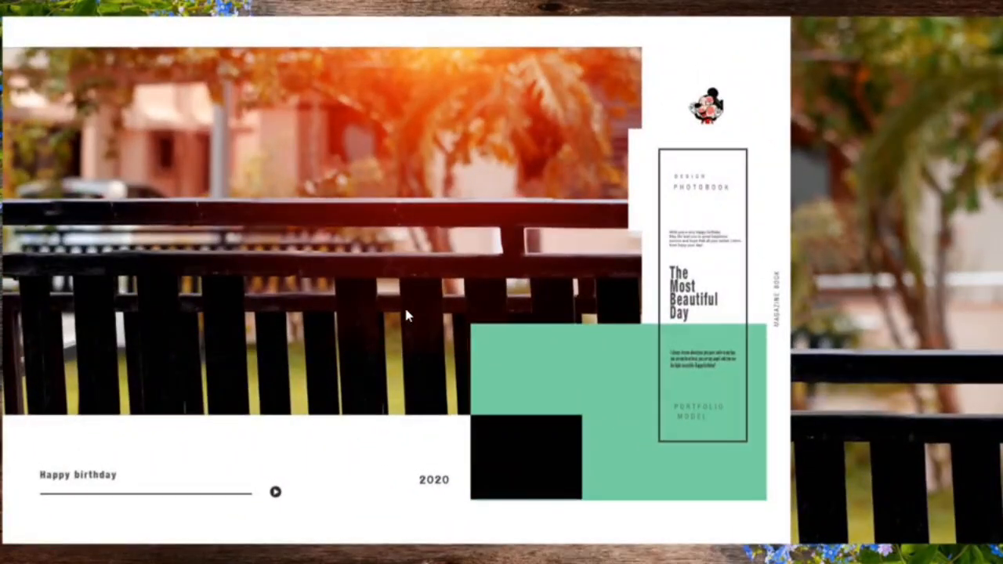
pyautogui.press('Escape')
pyautogui.click(402, 321)
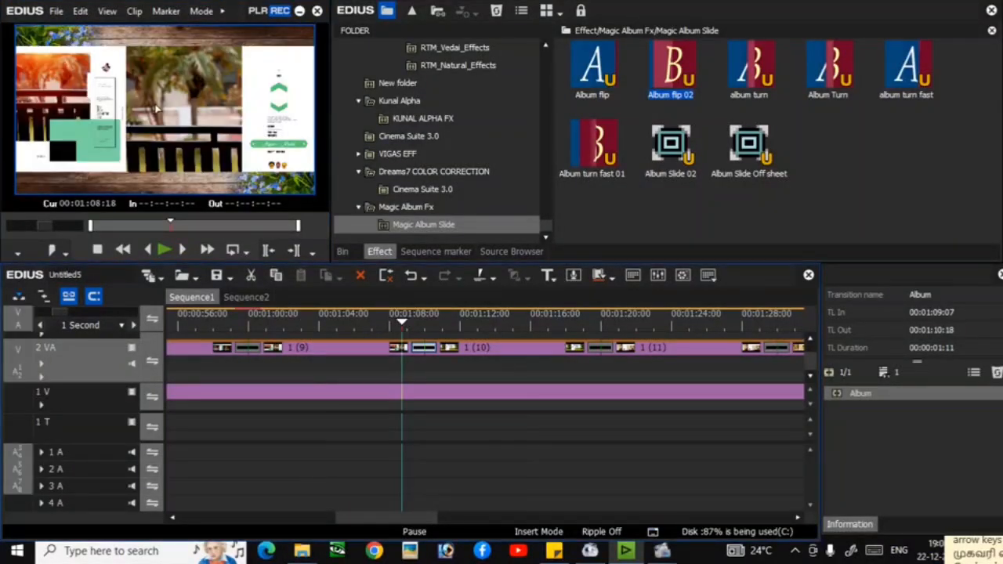
pyautogui.press('space')
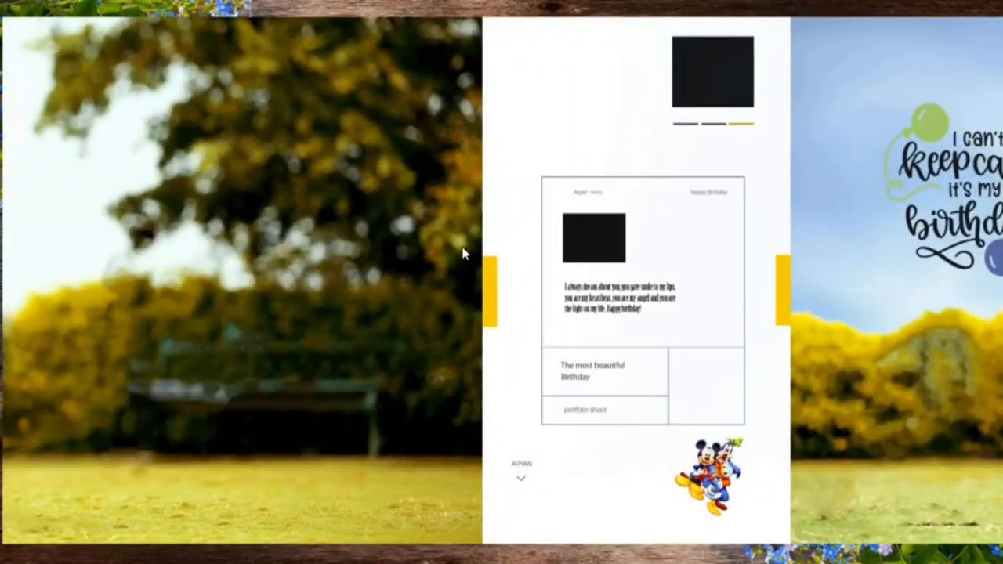
pyautogui.press('space')
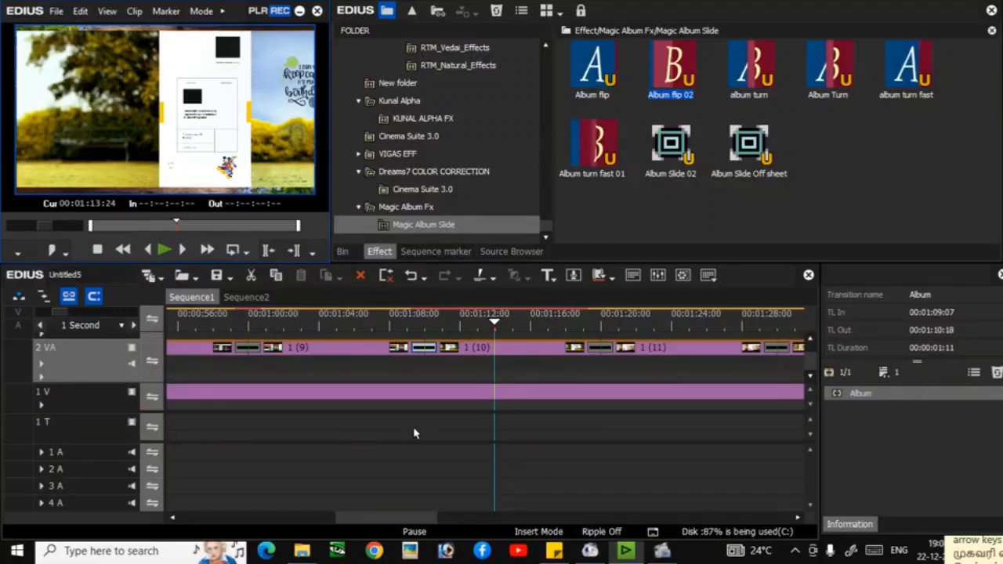
# Apply Album Slide 02 to clip 1 (9) on track 2 VA and play the sequence full screen from 00:01:00:00 to clip 1 (11).
pyautogui.moveTo(671, 145); pyautogui.dragTo(462, 300)
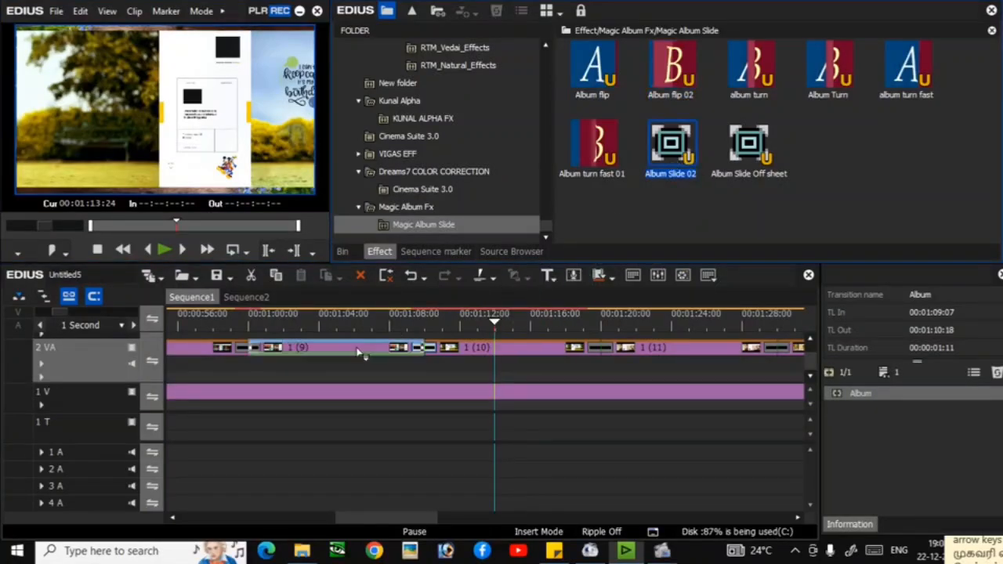
pyautogui.moveTo(360, 352); pyautogui.dragTo(362, 353)
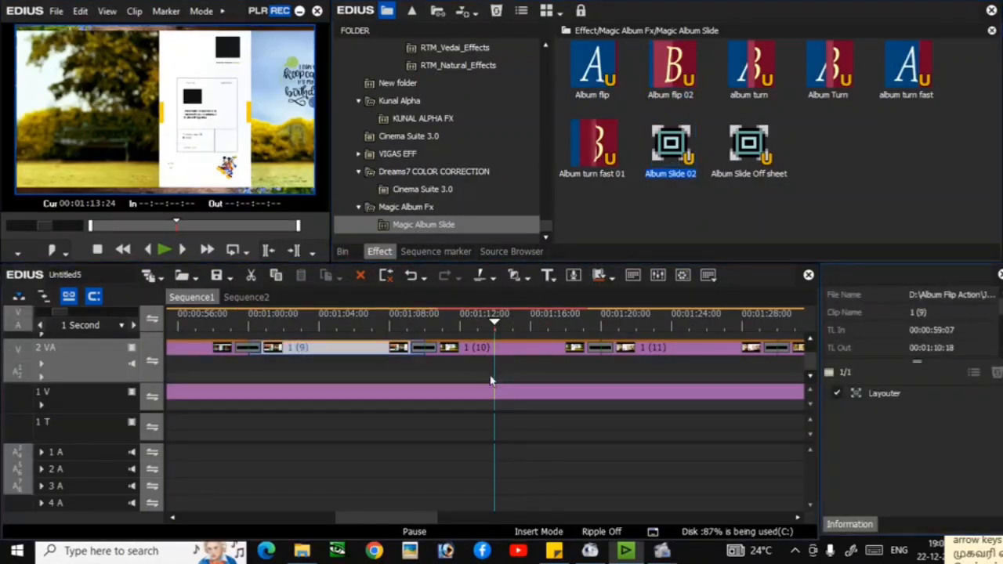
pyautogui.click(249, 320)
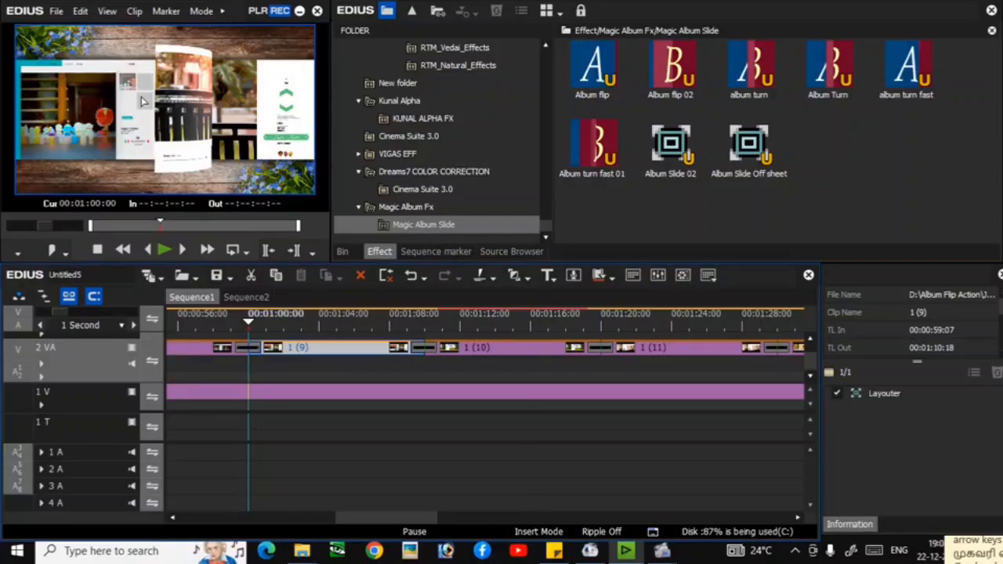
pyautogui.doubleClick(180, 93)
pyautogui.press('space')
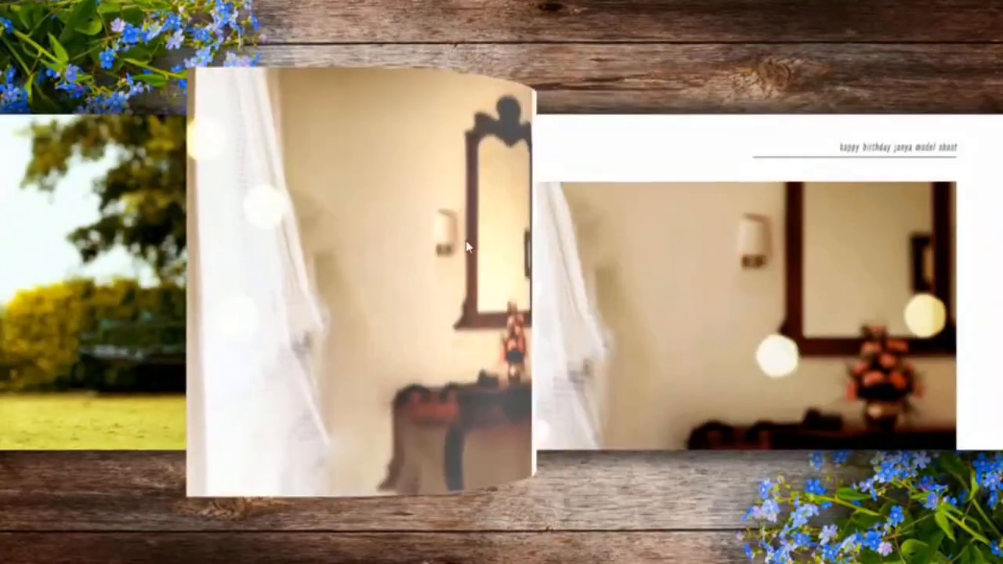
pyautogui.press('Escape')
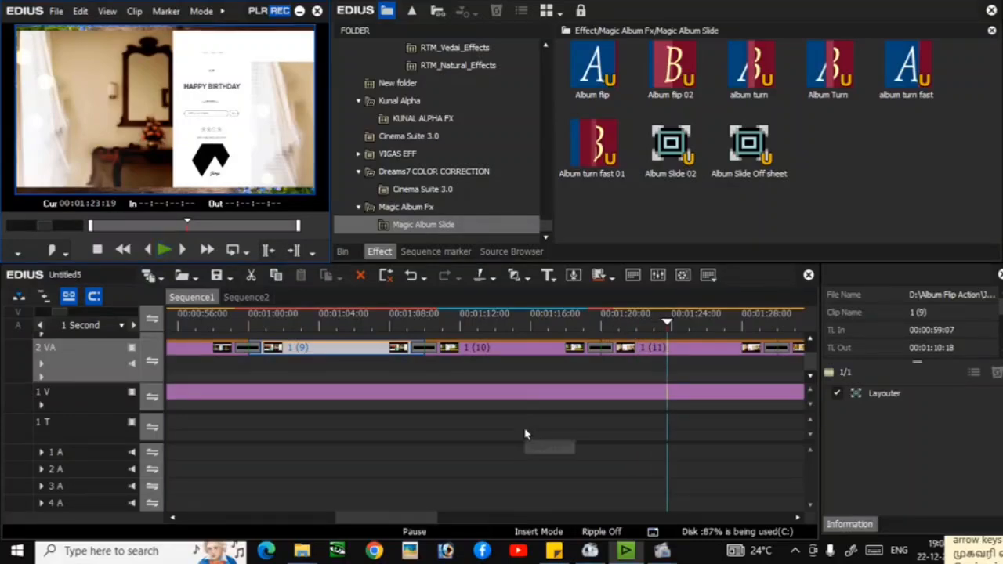
# Fit the whole sequence in the timeline and apply Album Slide Off sheet to all the clips on track 2 VA.
pyautogui.scroll(-2, 525, 433)
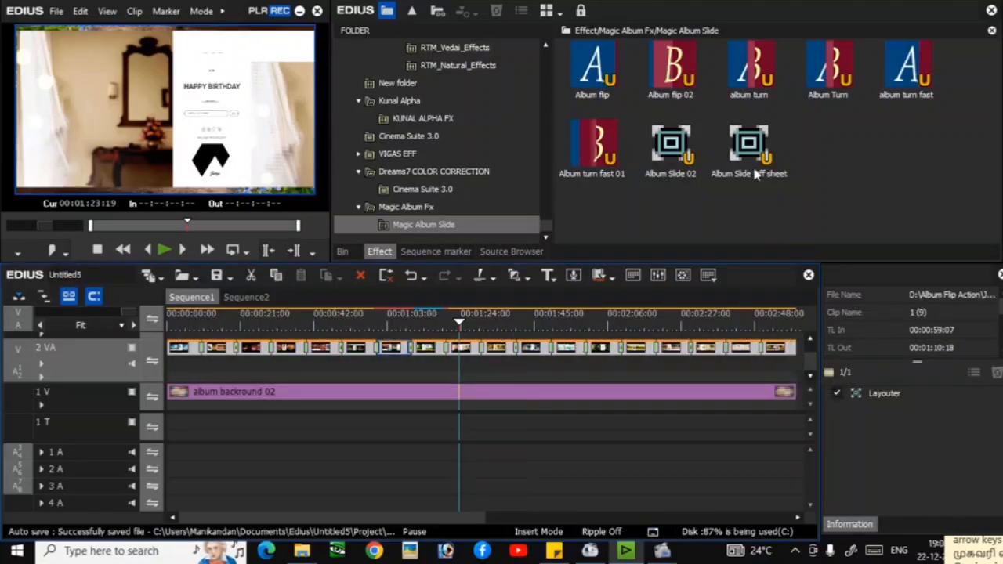
pyautogui.click(208, 350)
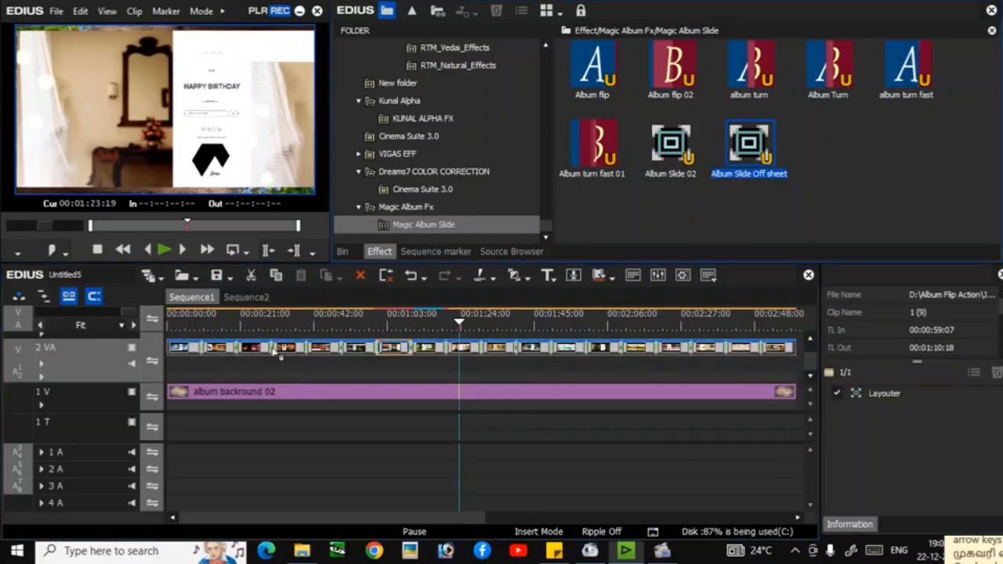